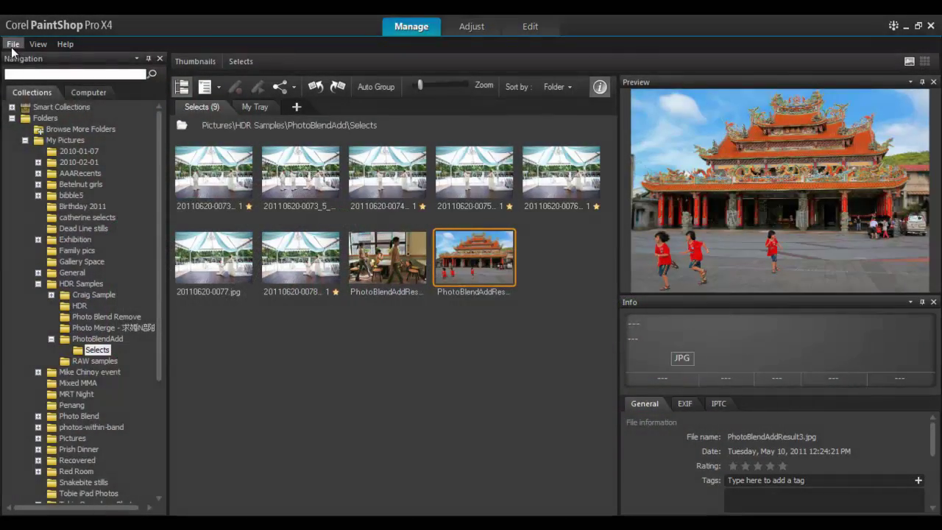
Step: Open the File menu in the Manage workspace to reach Photo Blend
left_click(12, 46)
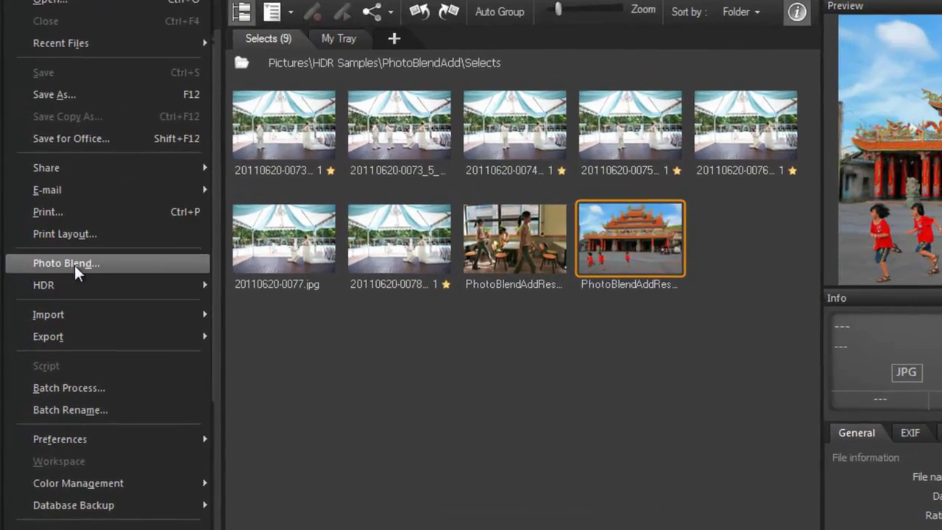
Step: Start Photo Blend and advance past the first Getting Started page
left_click(75, 265)
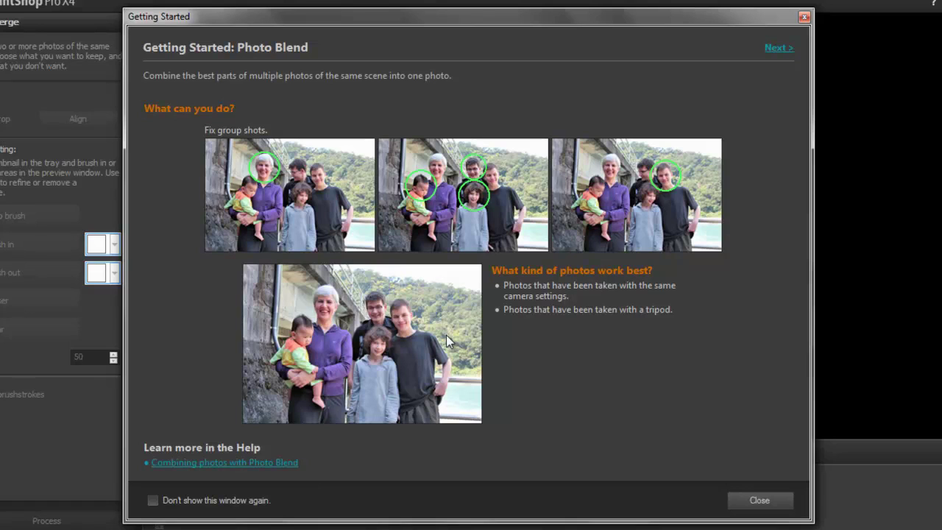
left_click(775, 50)
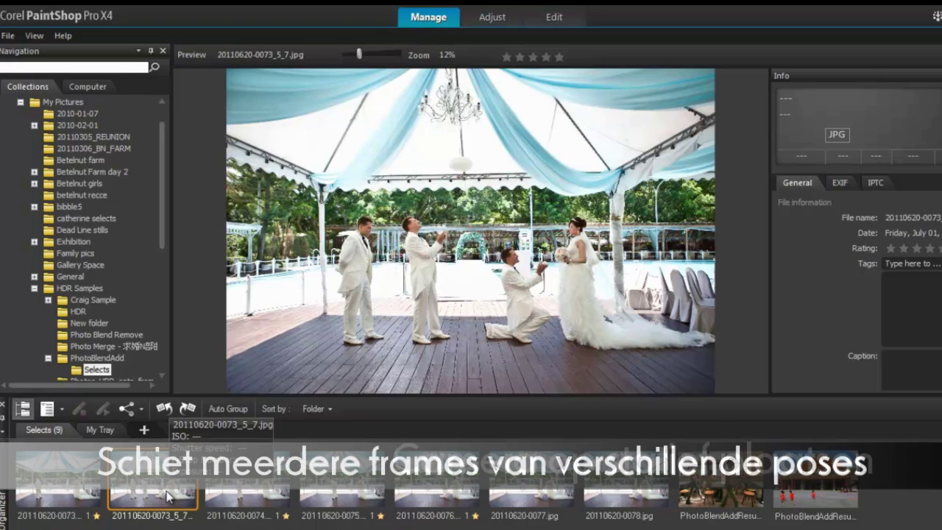
left_click(54, 502)
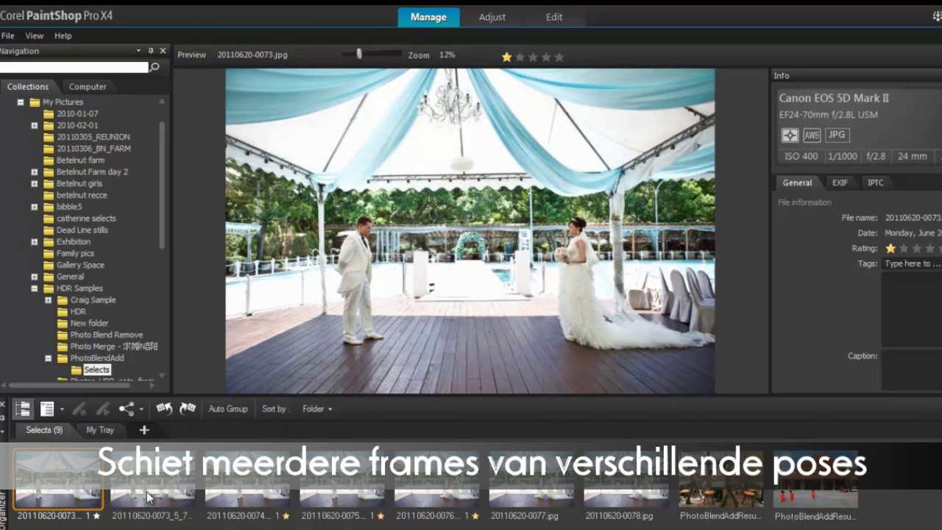
left_click(330, 490)
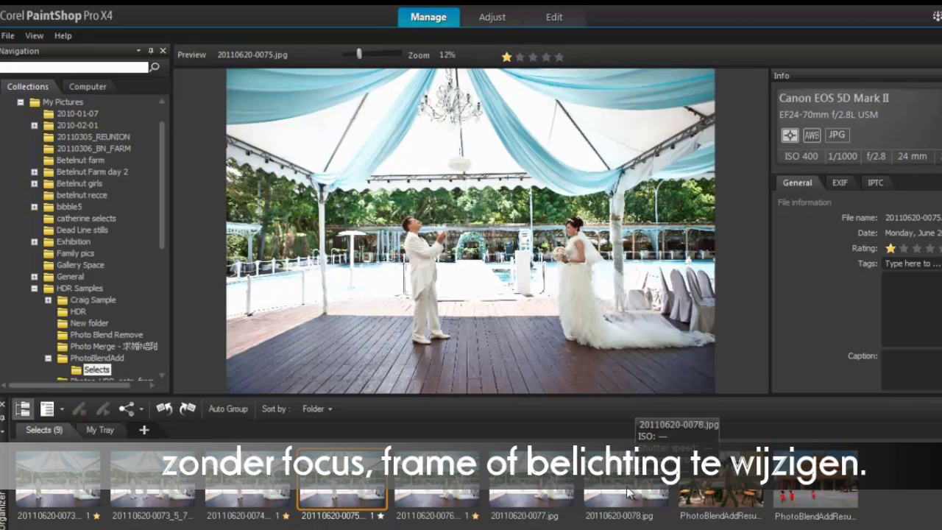
left_click(629, 493)
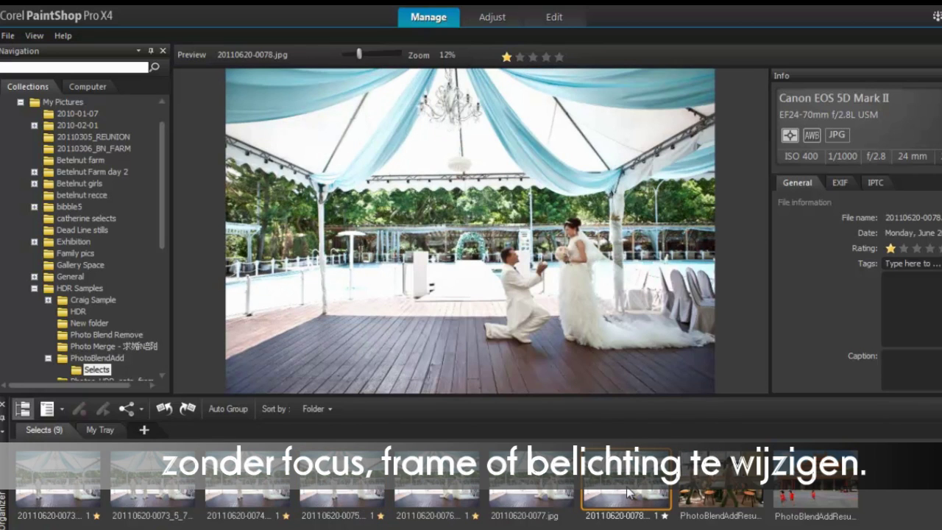
left_click(149, 486)
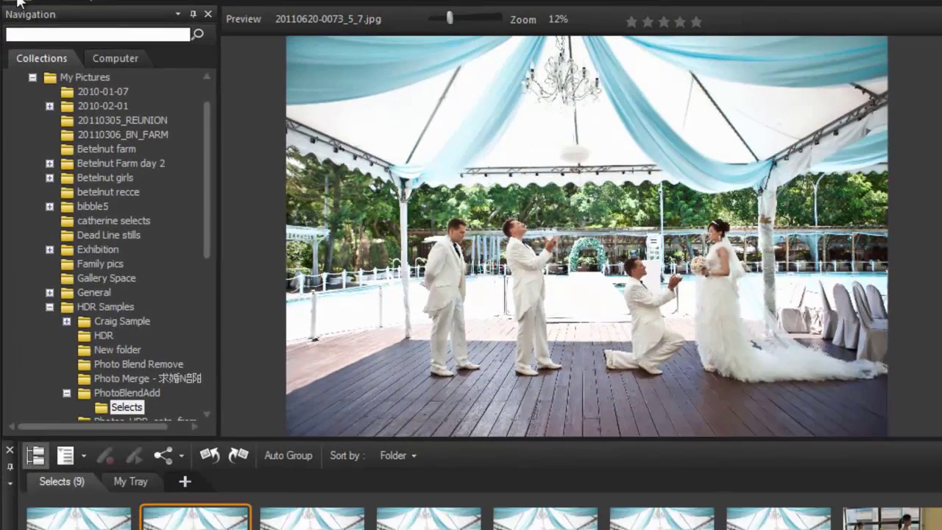
left_click(17, 3)
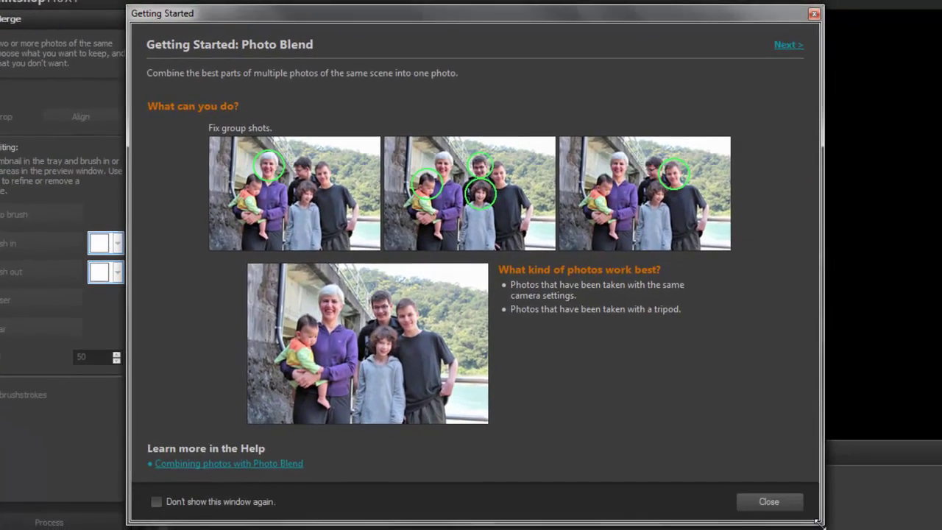
left_click(769, 501)
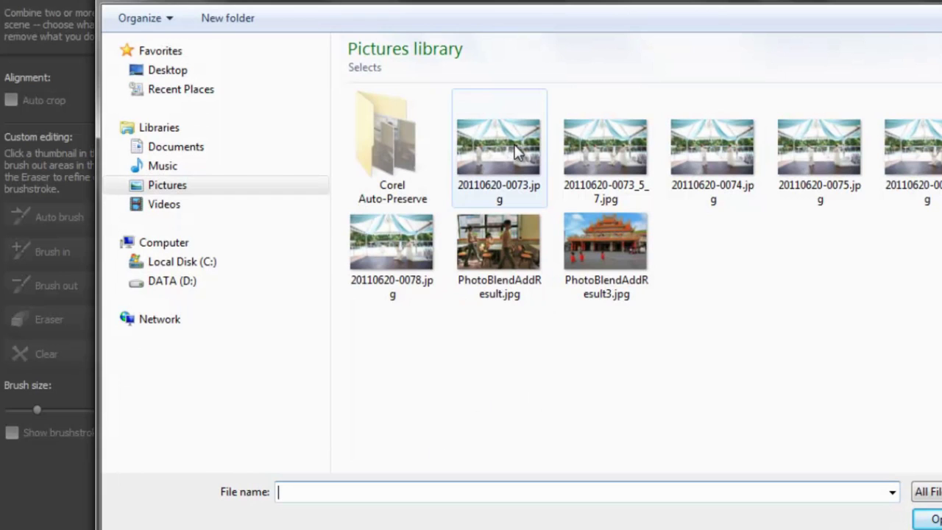
left_click(519, 142)
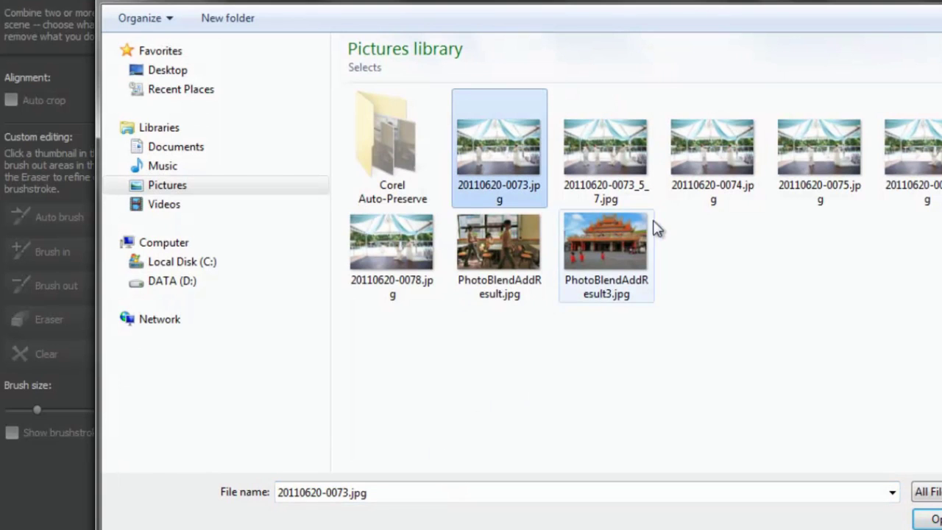
left_click(812, 171, "ctrl")
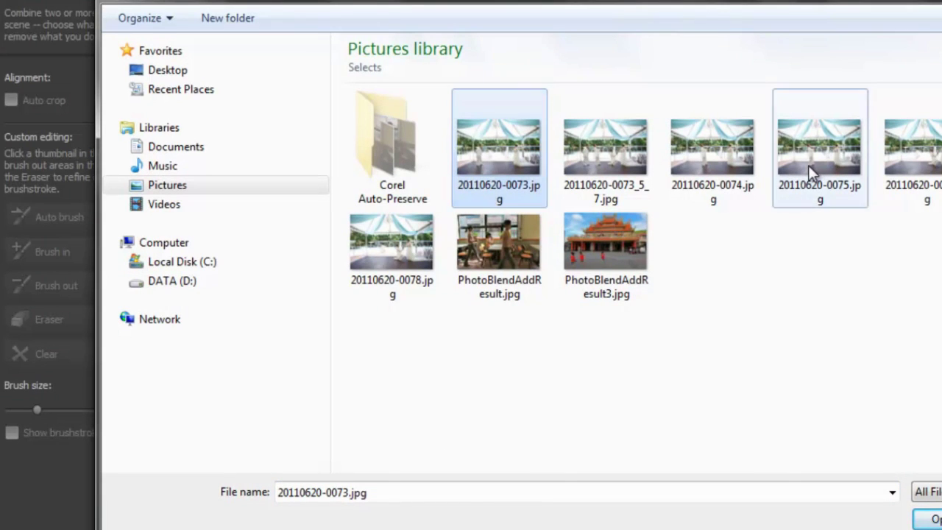
left_click(912, 148, "ctrl")
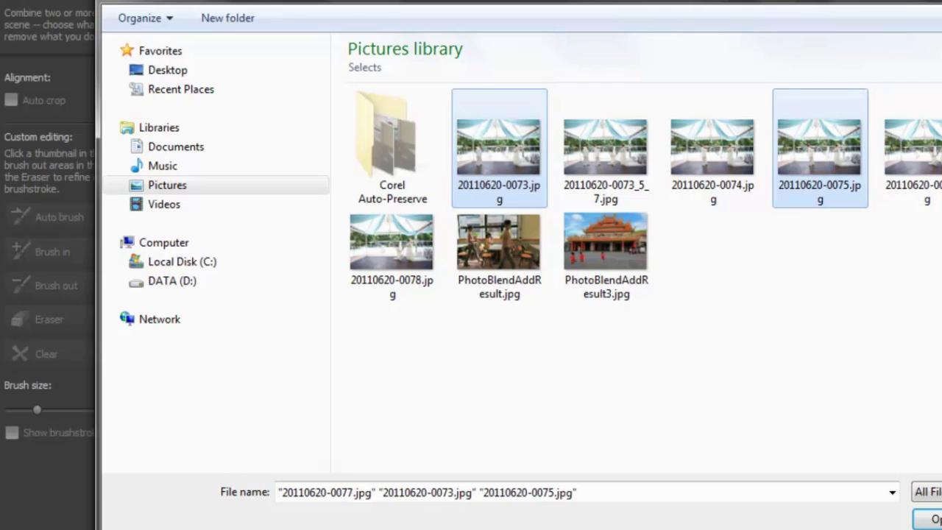
left_click(928, 520)
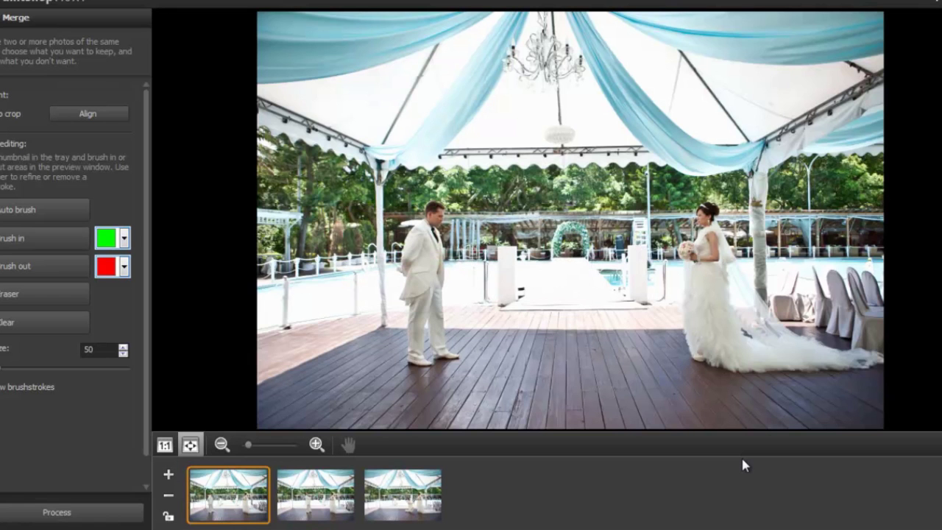
Step: Review each tray thumbnail to compare the groom's three poses
left_click(342, 496)
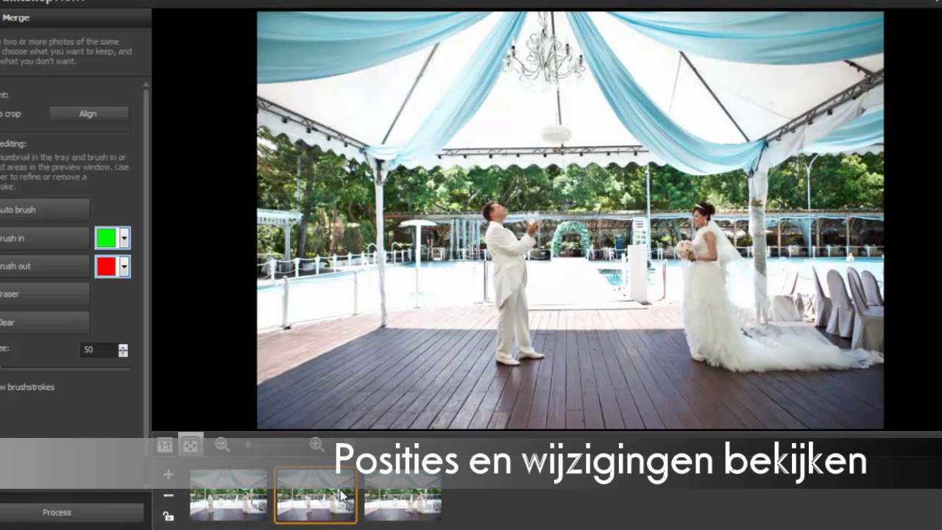
left_click(396, 496)
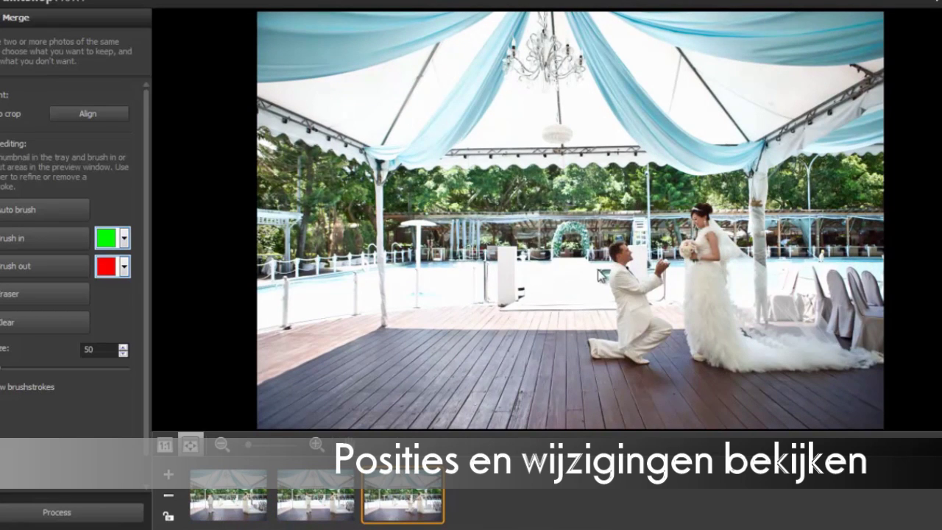
left_click(319, 502)
left_click(227, 509)
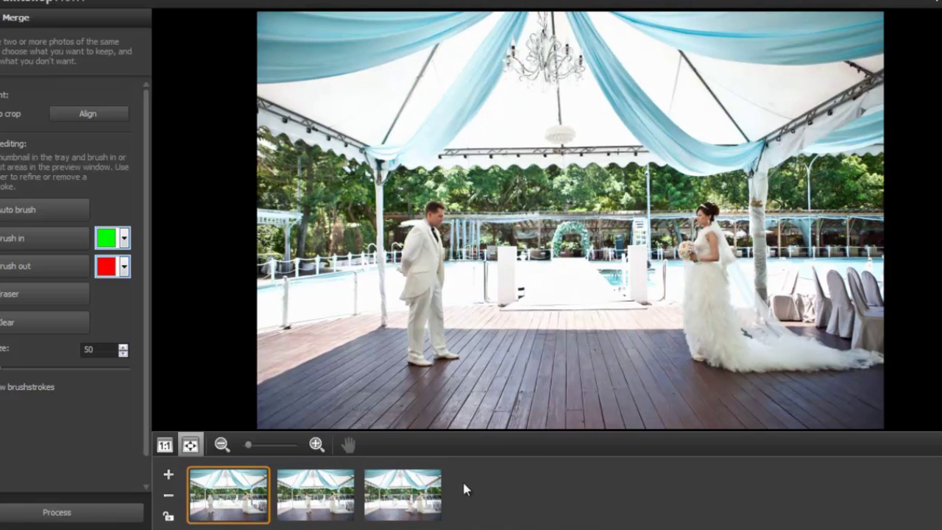
left_click(419, 503)
left_click(331, 504)
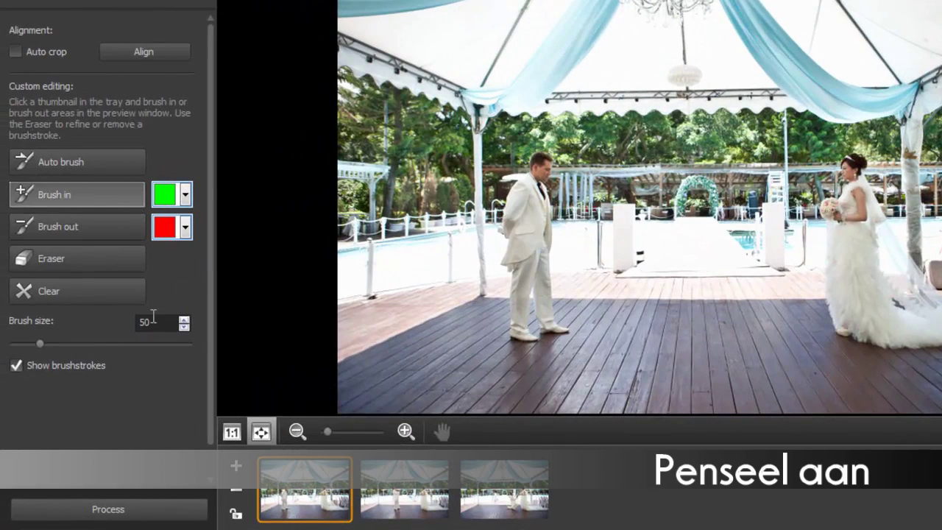
Step: Set brush size to 108 and brush in the standing groom in the first frame
left_click_drag(40, 344, 74, 344)
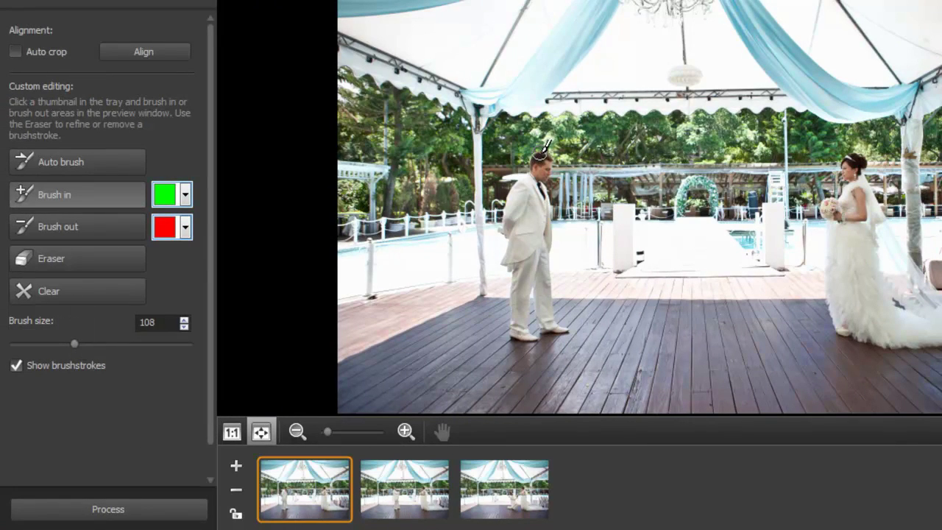
mouse_move(546, 147)
left_mouse_down()
mouse_move(505, 215)
mouse_move(523, 278)
mouse_move(515, 340)
mouse_move(528, 339)
mouse_move(548, 246)
mouse_move(568, 328)
mouse_move(546, 327)
mouse_move(532, 291)
mouse_move(546, 318)
mouse_move(543, 163)
mouse_move(528, 314)
mouse_move(517, 262)
mouse_move(529, 208)
mouse_move(519, 226)
left_mouse_up()
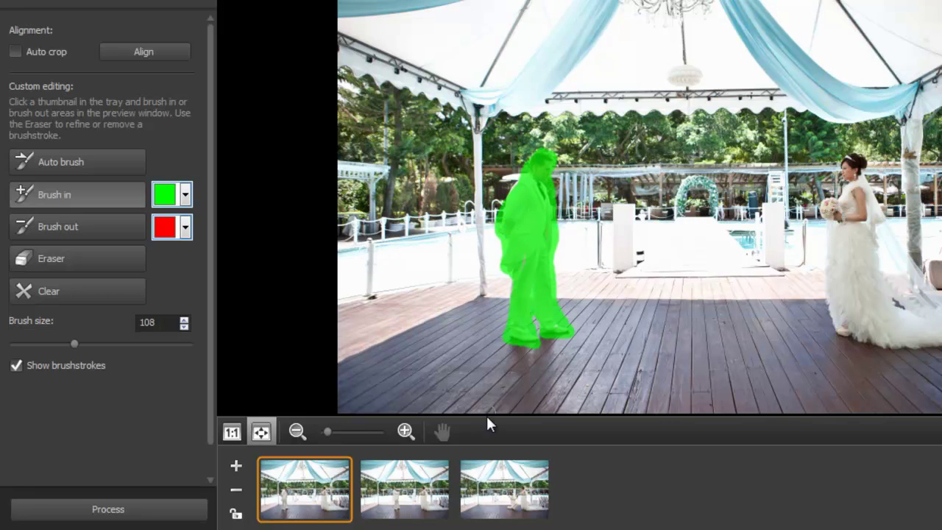
Step: Brush in the groom with raised hands in the second frame to keep him
left_click(437, 482)
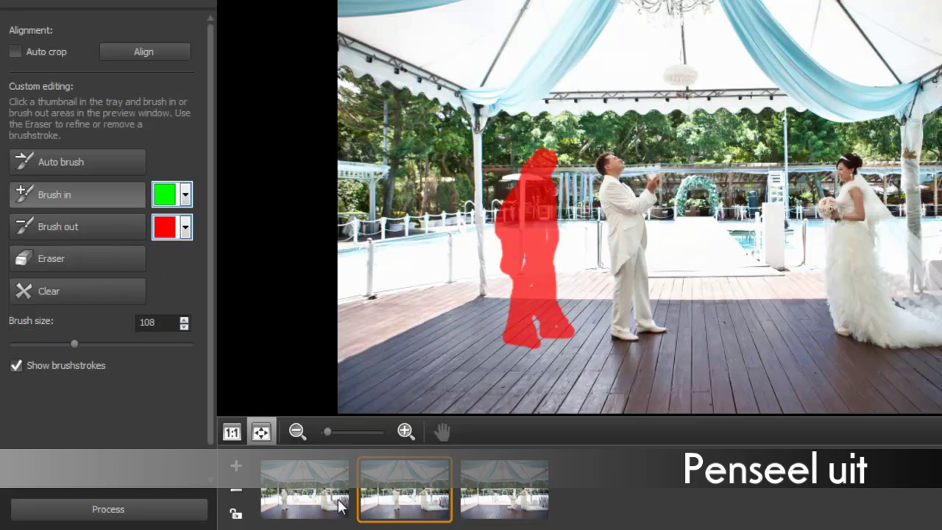
left_click(312, 499)
left_click(421, 490)
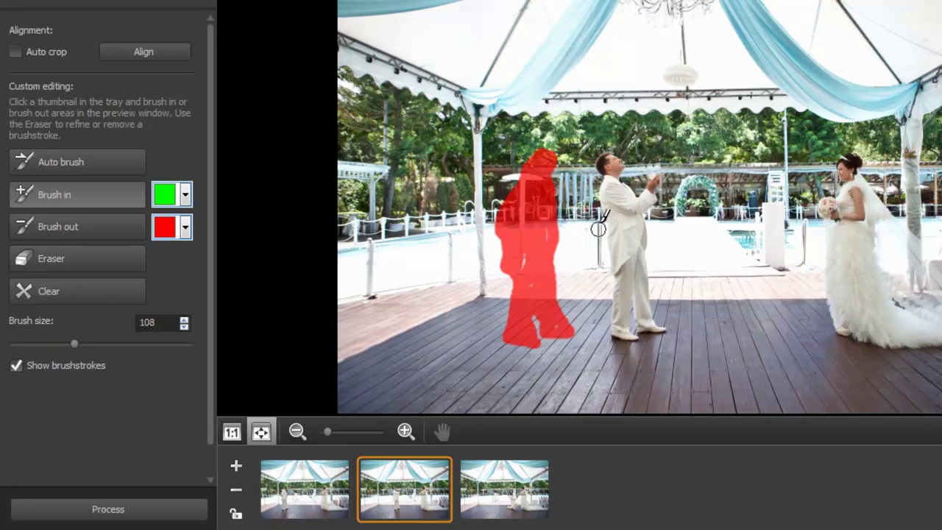
mouse_move(611, 152)
left_mouse_down()
mouse_move(658, 331)
mouse_move(624, 269)
mouse_move(619, 180)
mouse_move(648, 200)
mouse_move(656, 176)
mouse_move(611, 184)
mouse_move(622, 269)
mouse_move(618, 209)
left_mouse_up()
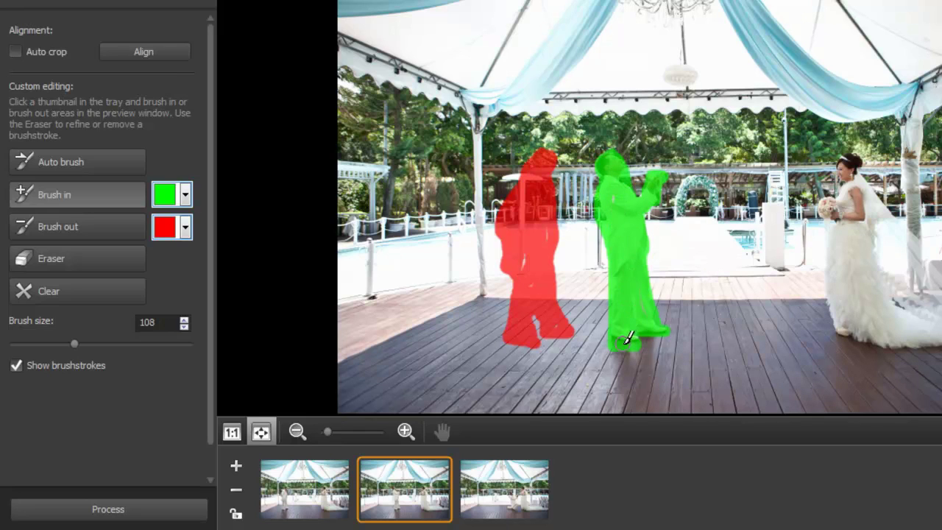
left_click(488, 497)
left_click(74, 227)
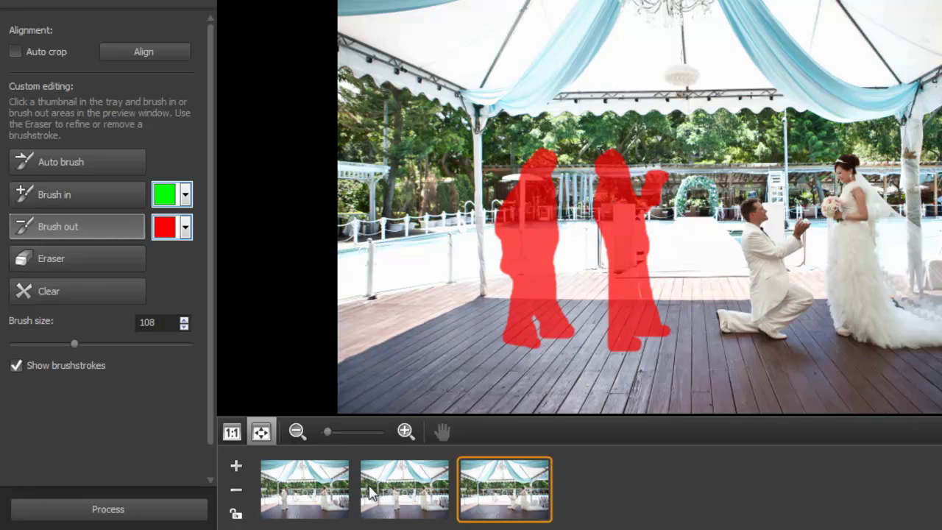
Step: Brush in the kneeling groom in the third frame to keep him
left_click(81, 199)
mouse_move(749, 199)
left_mouse_down()
mouse_move(763, 326)
mouse_move(770, 215)
mouse_move(760, 202)
mouse_move(806, 302)
mouse_move(769, 320)
mouse_move(769, 309)
left_mouse_up()
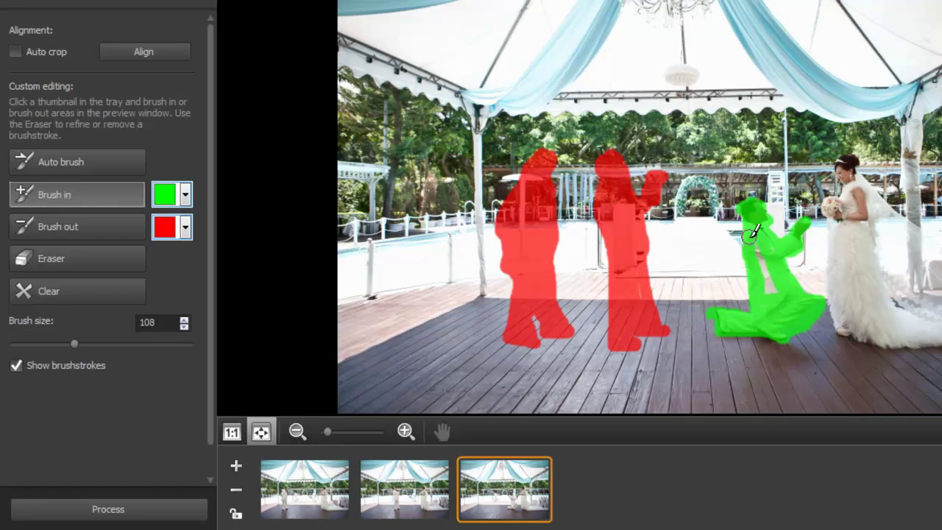
left_click(425, 493)
left_click(109, 229)
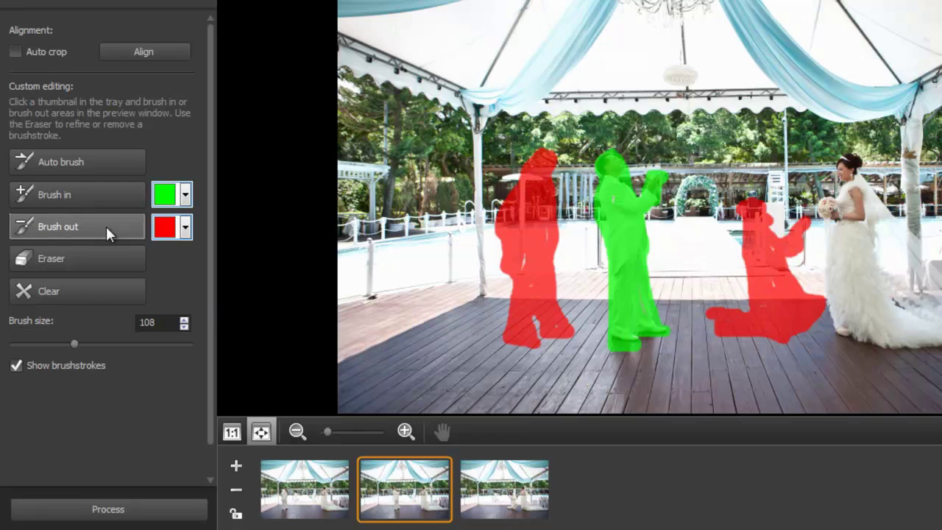
Step: Recheck the keep and remove marks on the first, third and second frames
left_click(318, 486)
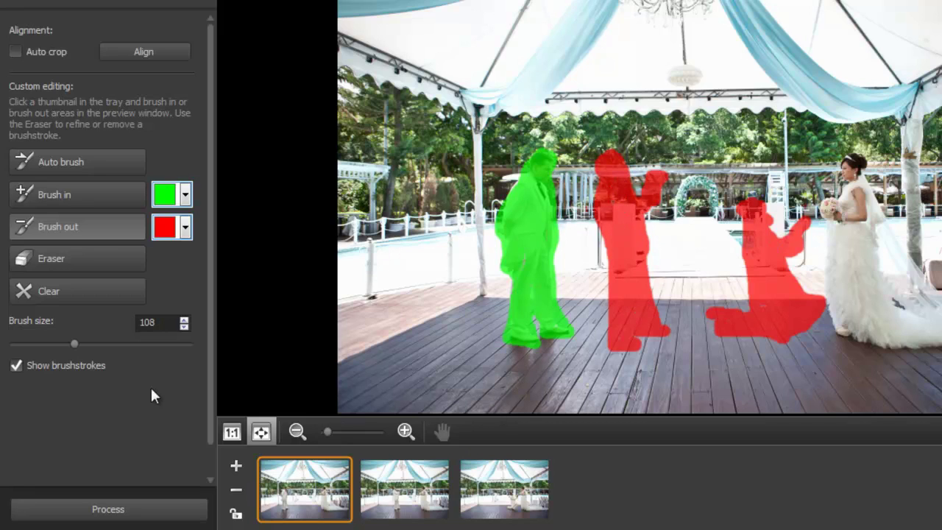
left_click(81, 196)
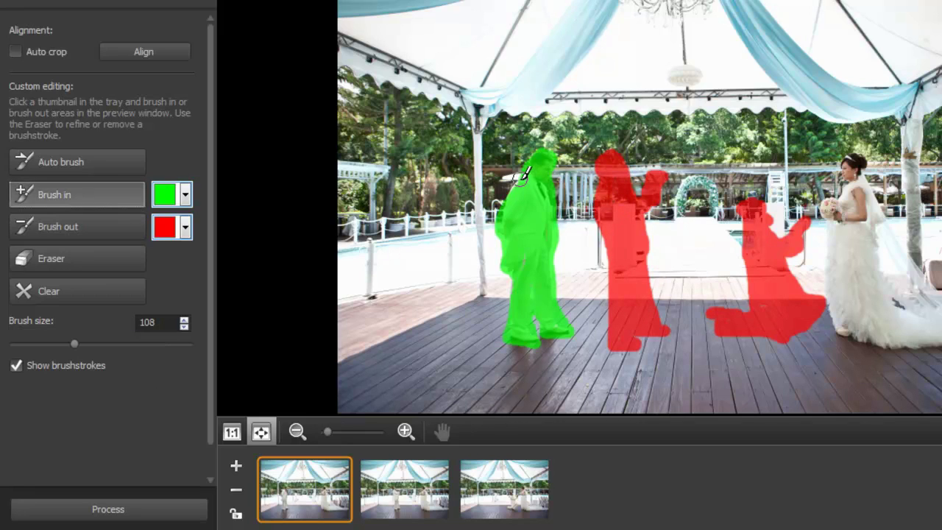
left_click(492, 491)
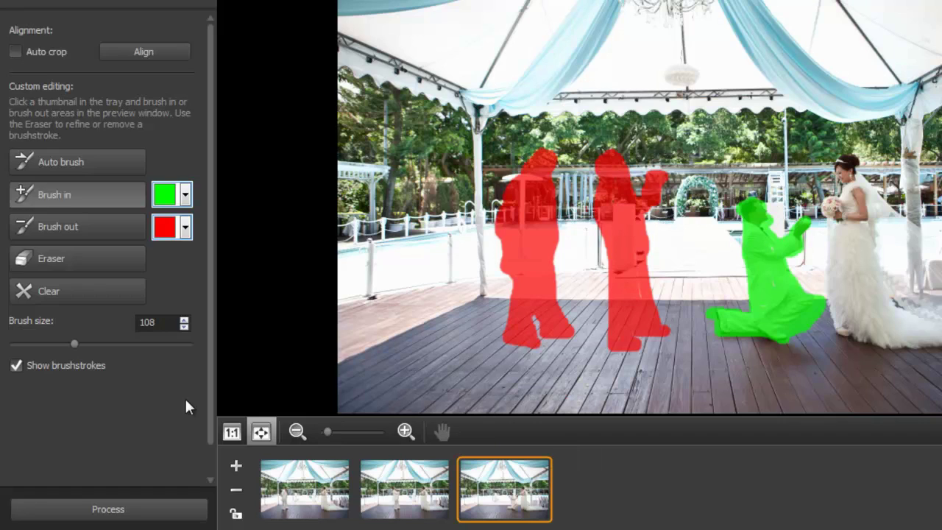
left_click(81, 194)
left_click(412, 506)
left_click(331, 502)
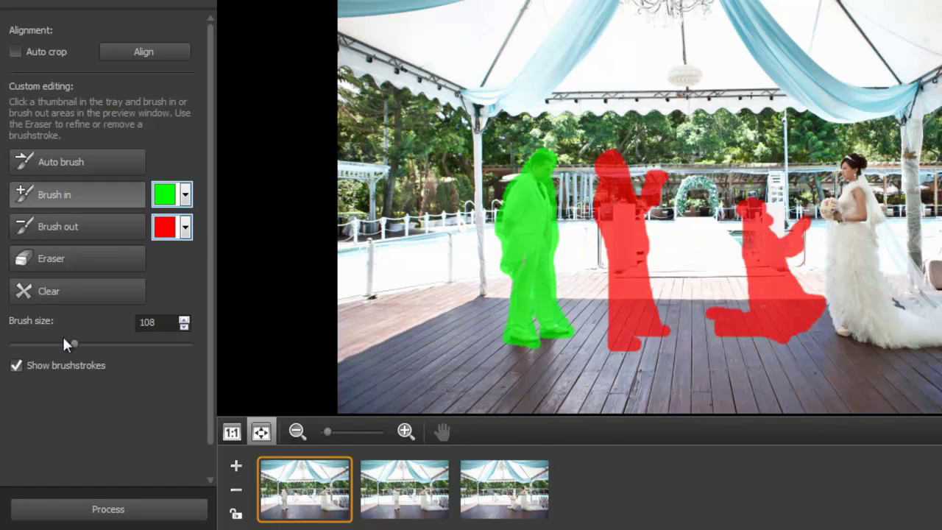
Step: Enlarge the brush and mark the bride and her veil to keep in the first frame
left_click_drag(74, 344, 89, 344)
left_click(861, 159)
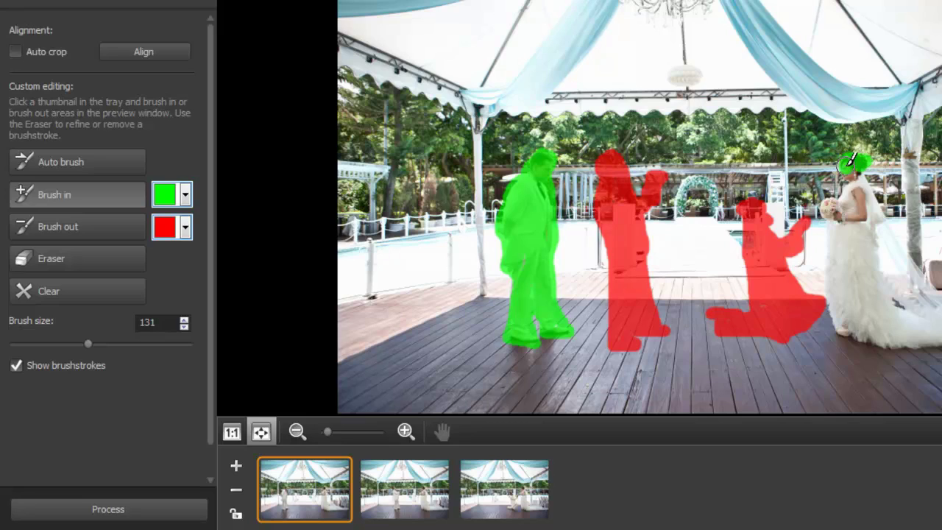
mouse_move(855, 156)
left_mouse_down()
mouse_move(831, 242)
mouse_move(900, 336)
mouse_move(940, 347)
left_mouse_up()
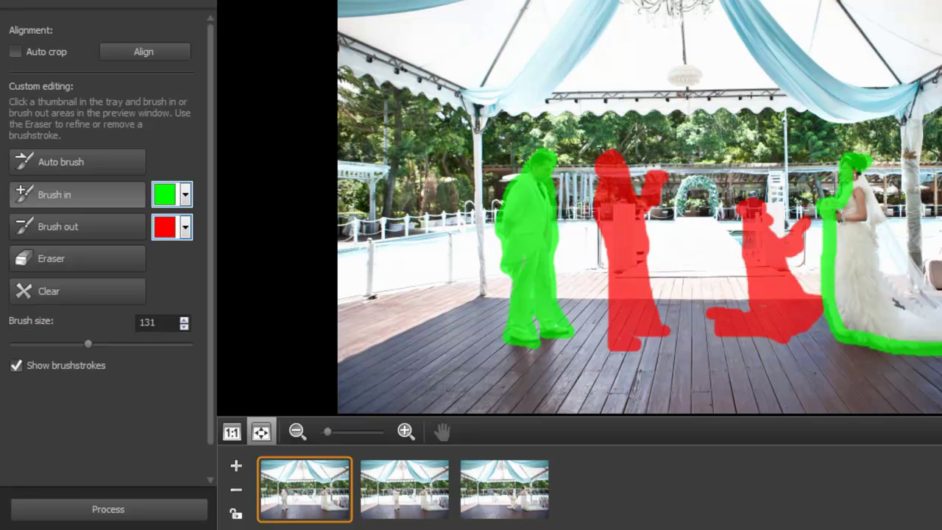
mouse_move(939, 302)
left_mouse_down()
mouse_move(854, 166)
mouse_move(836, 313)
left_mouse_up()
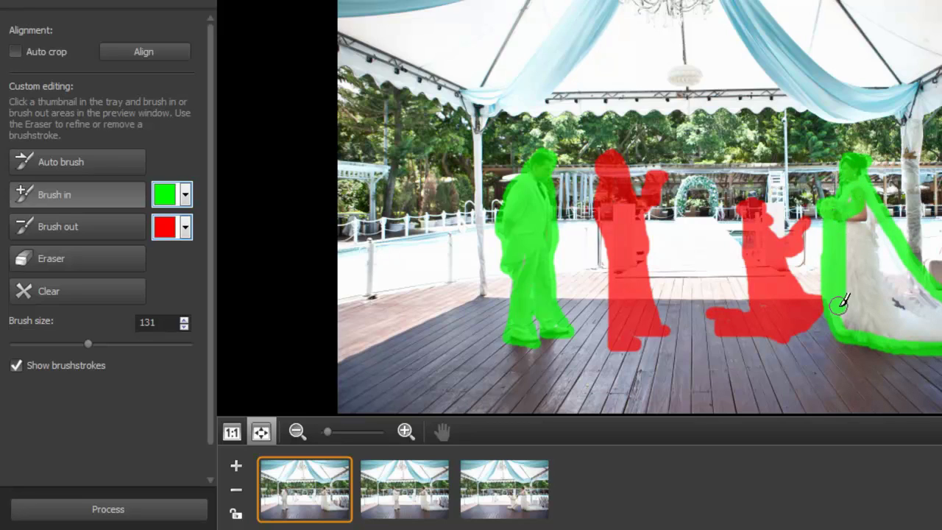
Step: With a much larger brush, mark the bride's head and veil for removal
left_click_drag(95, 343, 153, 344)
mouse_move(858, 309)
left_mouse_down()
mouse_move(908, 323)
mouse_move(853, 213)
mouse_move(902, 272)
mouse_move(893, 284)
left_mouse_up()
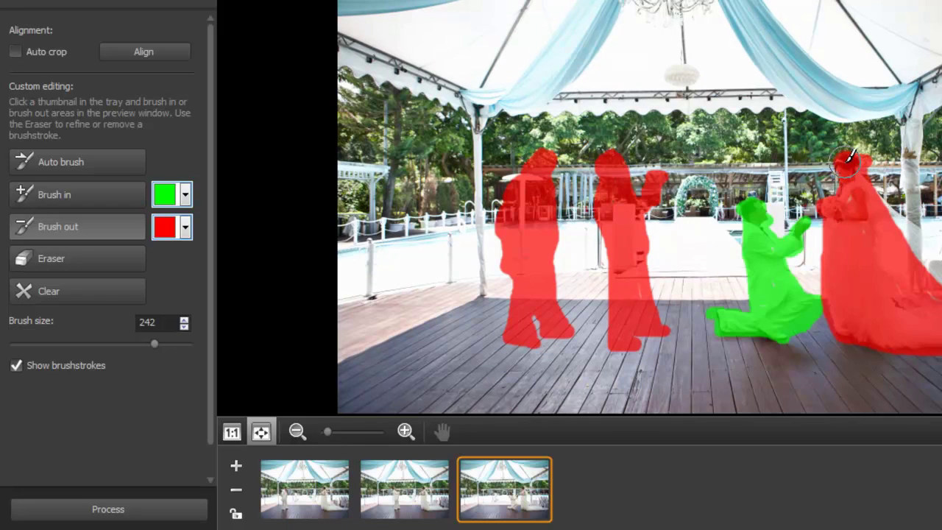
left_click_drag(850, 156, 848, 169)
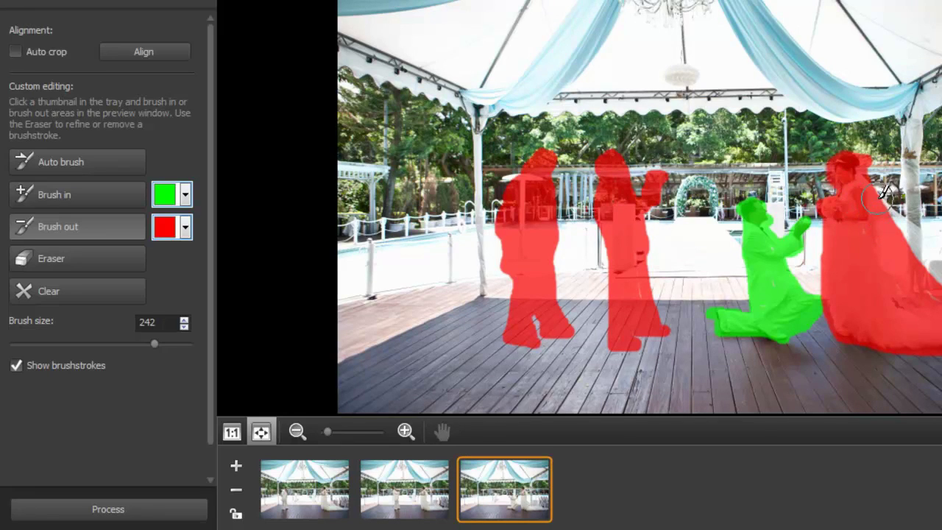
left_click_drag(886, 193, 940, 257)
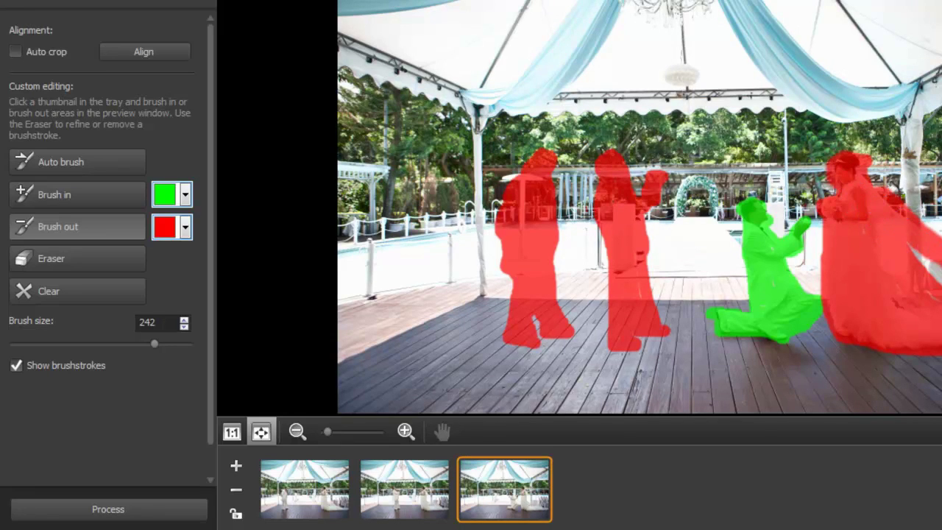
Step: Review the marks on the second, first and third frames
left_click(433, 495)
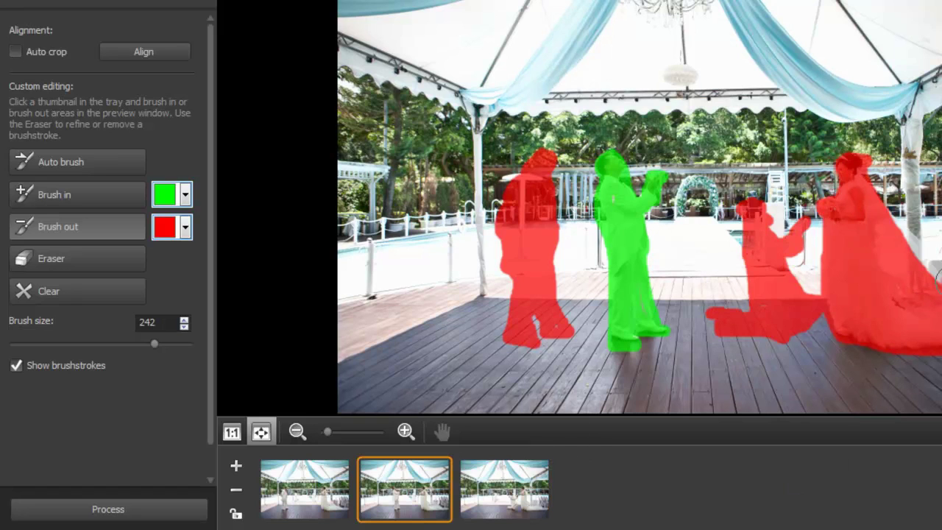
left_click(320, 496)
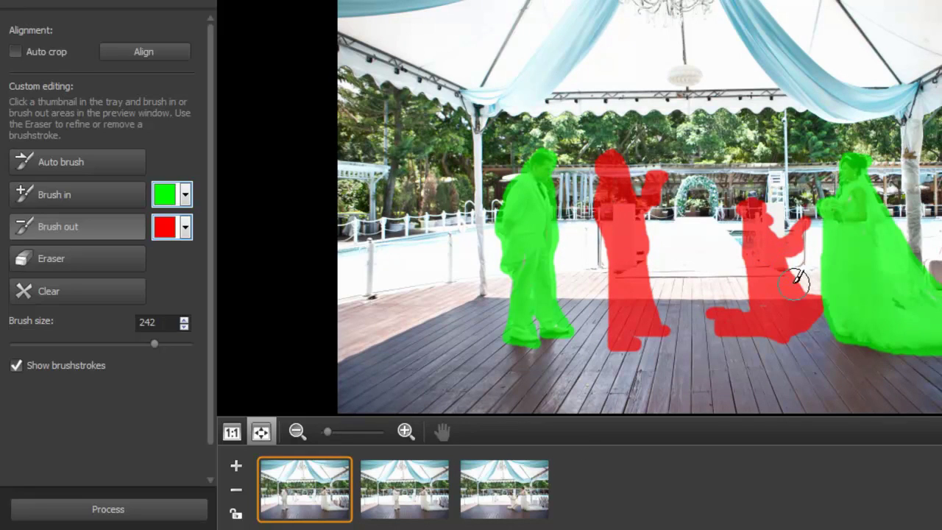
left_click(416, 500)
left_click(507, 497)
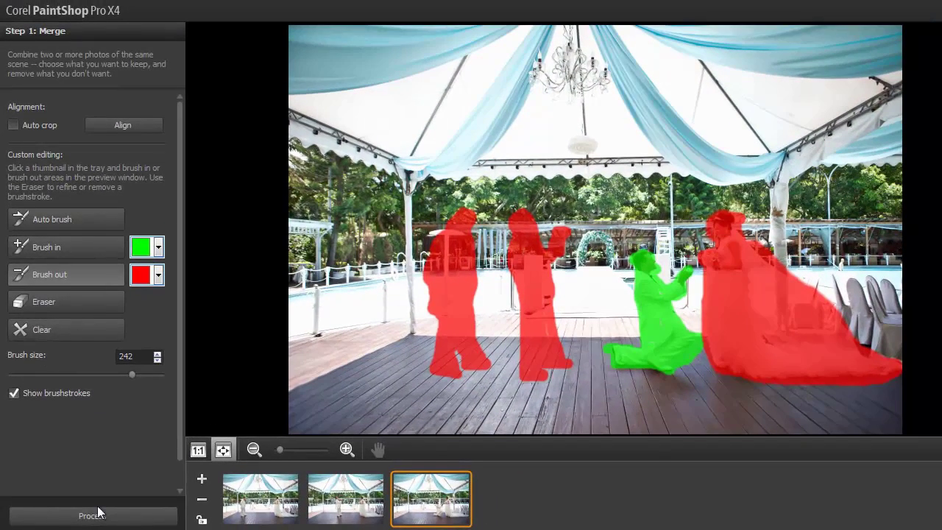
Step: Process the three frames into one merged photo and scroll to the Fine-Tune adjustments
left_click(97, 513)
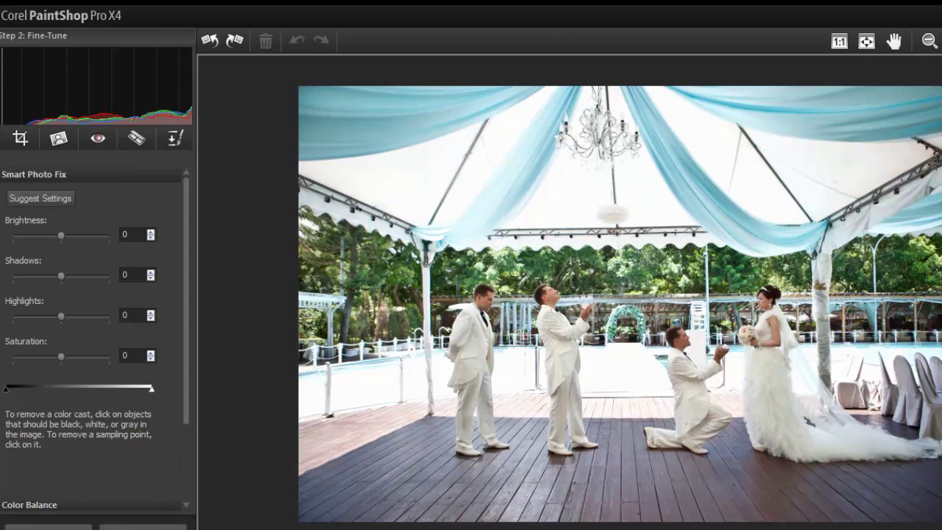
scroll(92, 331, "down", 3)
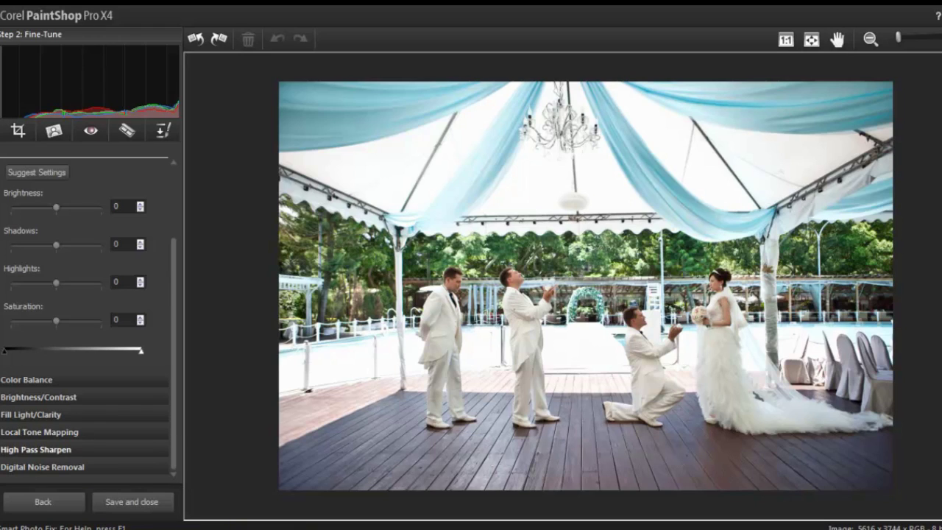
Step: Raise Clarity to 37, set noise removal Detail to 5, and save the merged photo
left_click(31, 414)
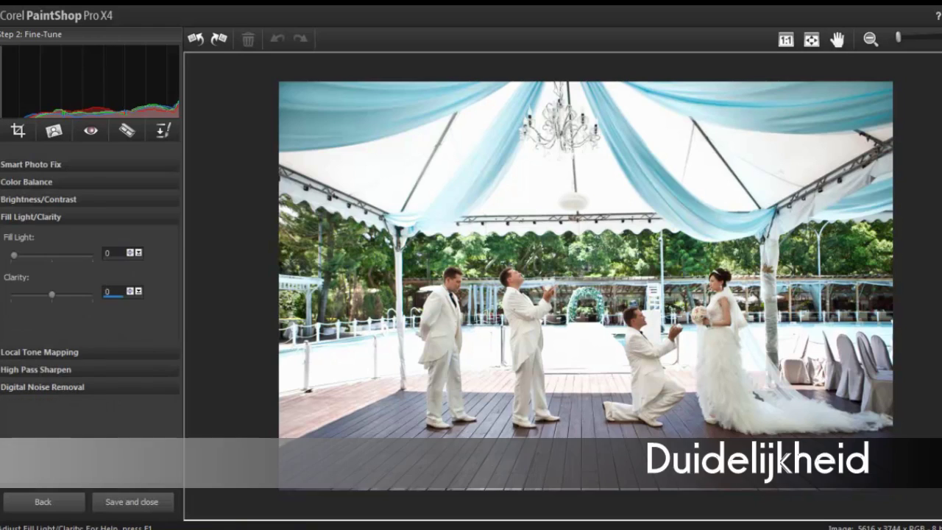
type("10")
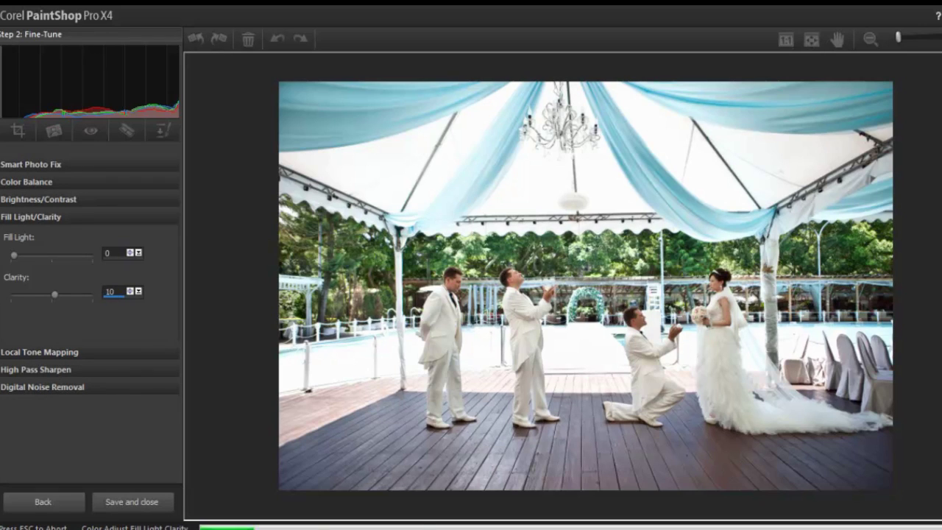
type("37")
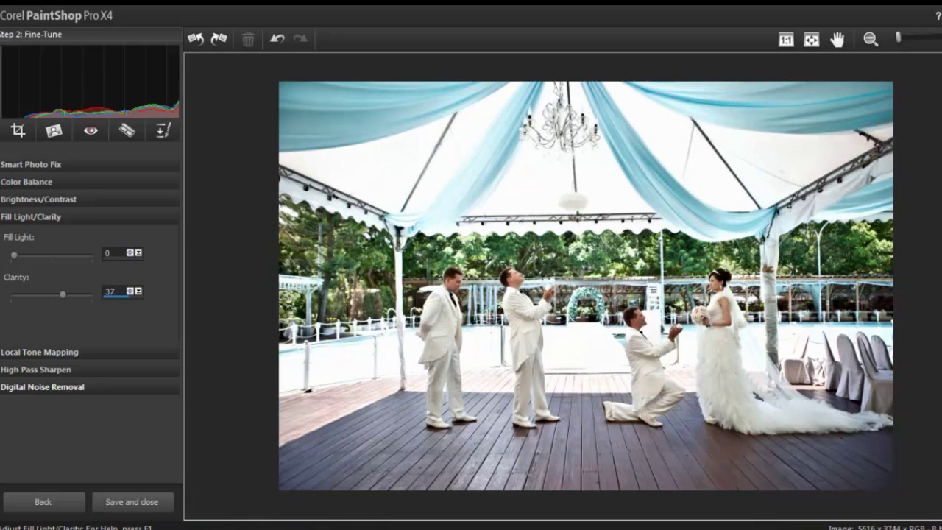
left_click(43, 386)
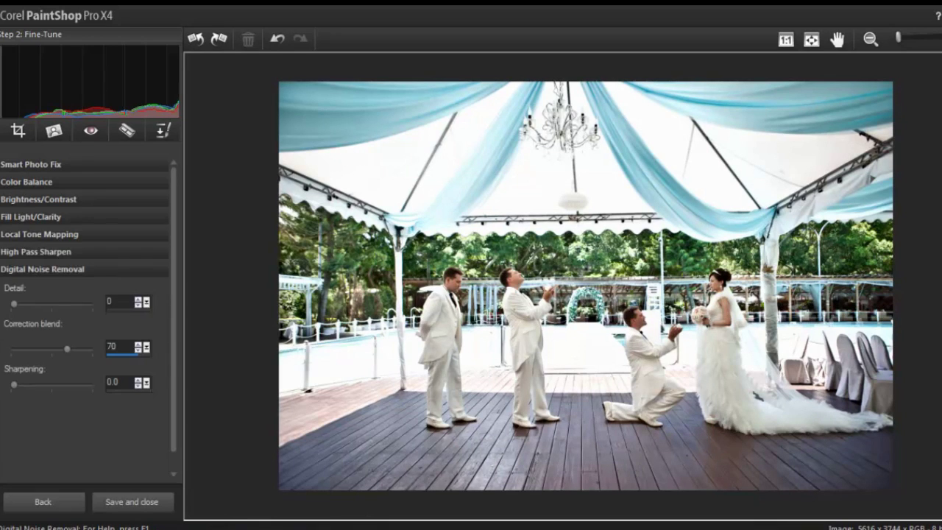
double_click(110, 301)
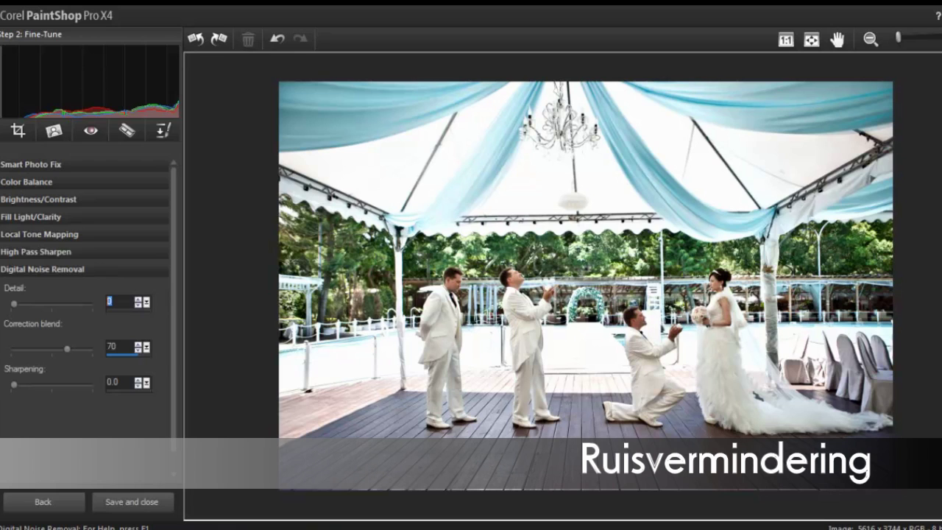
type("5")
key("Return")
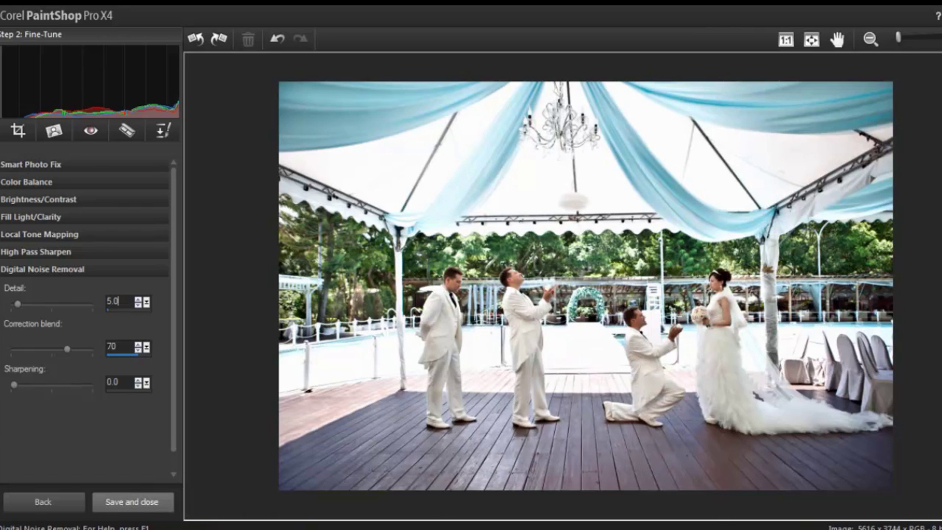
left_click(132, 501)
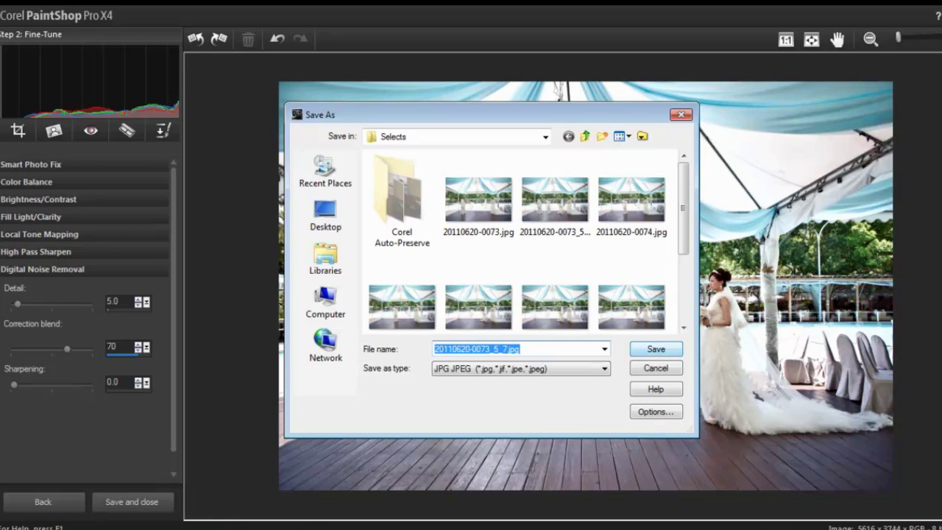
Step: Save the merged photo as a JPEG in the Selects folder, preserving a copy of the original
key("Return")
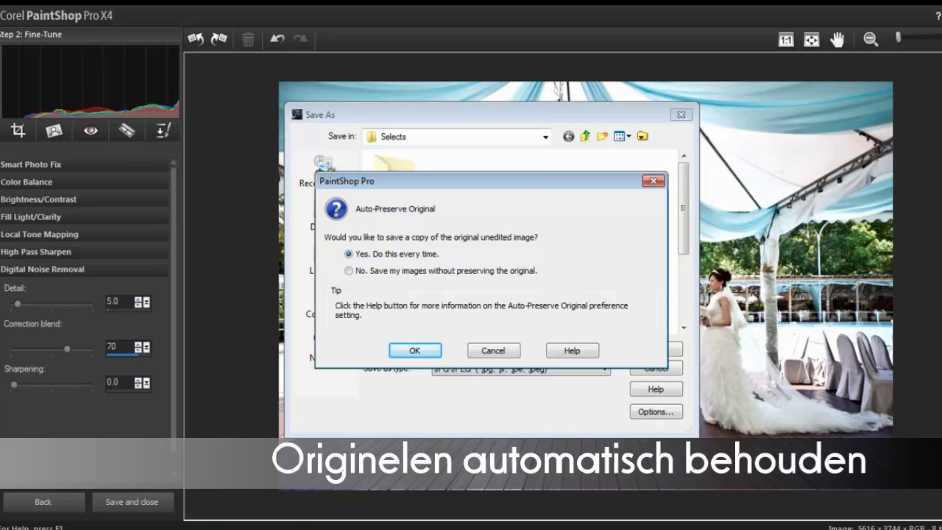
key("Return")
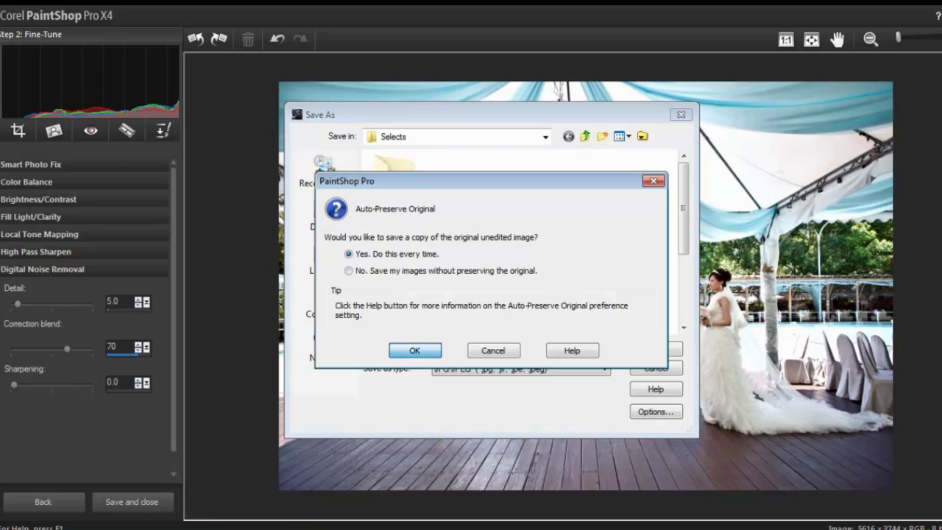